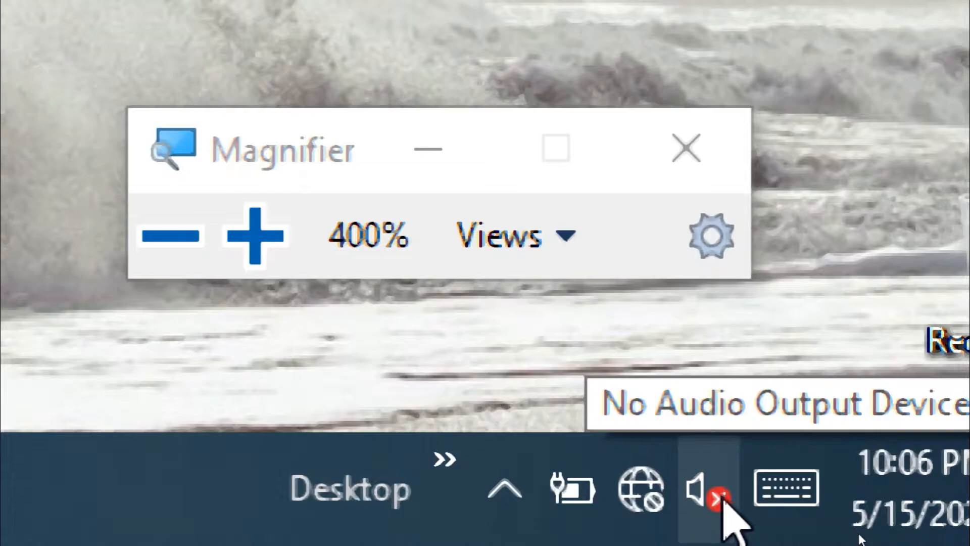
# Reduce the screen magnification to 100% and close Magnifier.
pyautogui.press('super+minus')
pyautogui.press('super+minus')
pyautogui.press('super+minus')
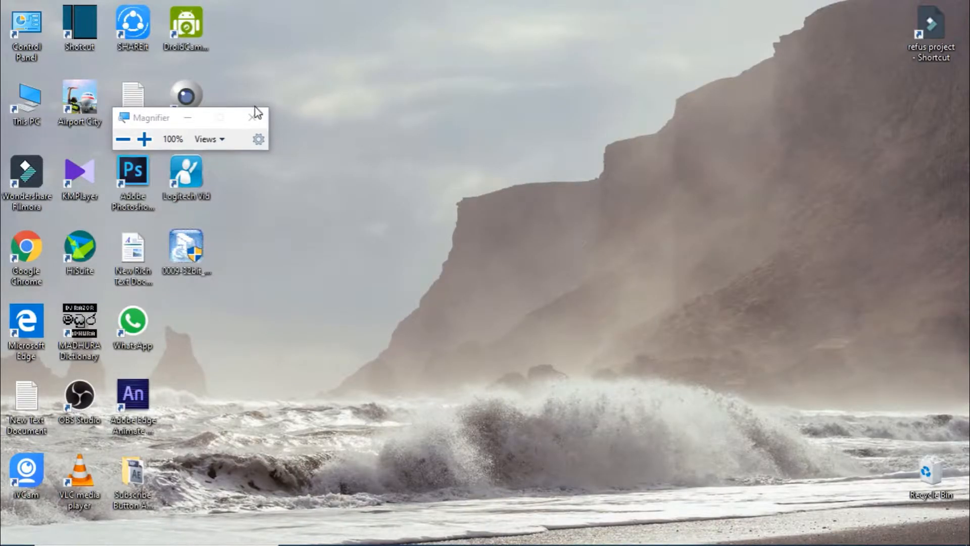
pyautogui.click(253, 116)
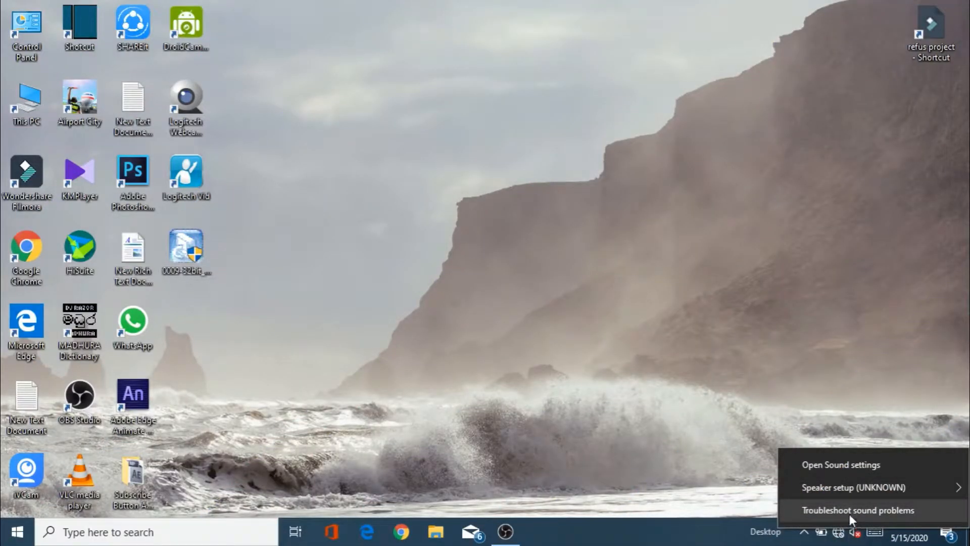
# Run the sound problems troubleshooter, declining to open Audio Enhancements and skipping the Volume Mixer, and close it when finished.
pyautogui.click(850, 510)
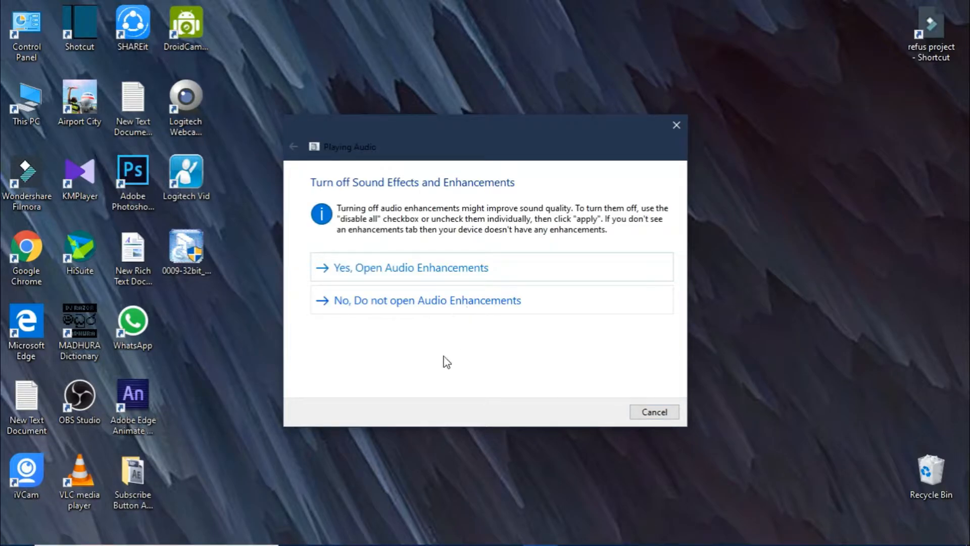
pyautogui.click(488, 301)
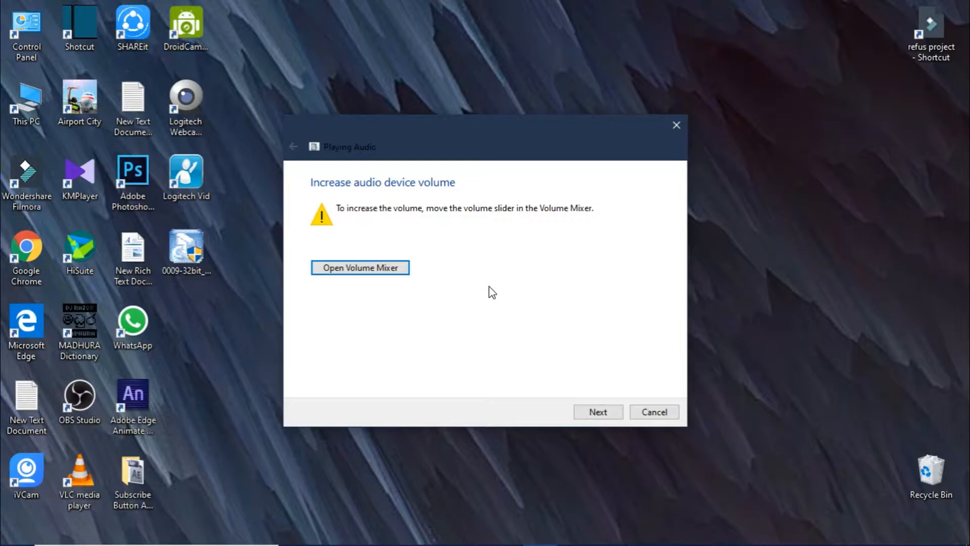
pyautogui.click(599, 412)
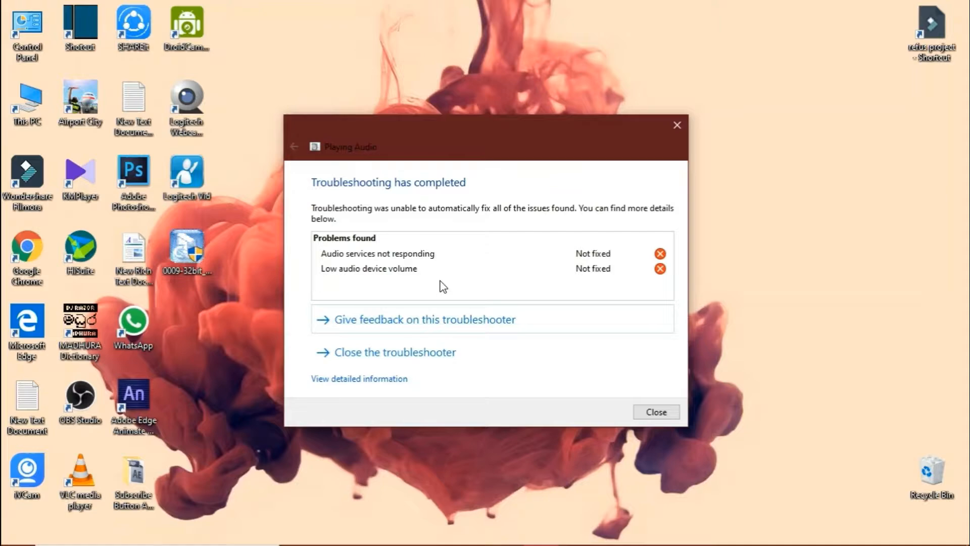
pyautogui.click(656, 412)
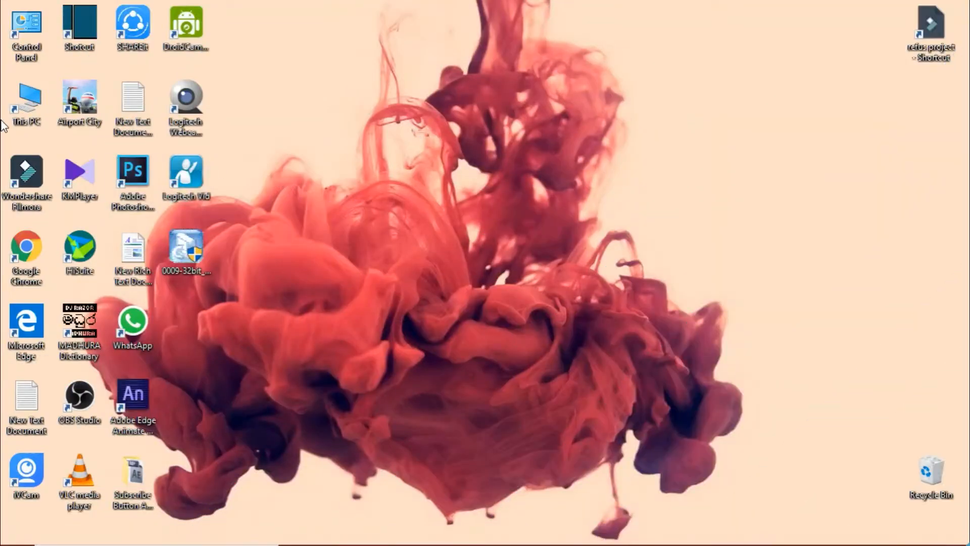
# Open Device Manager through This PC's computer management and expand the Sound, video and game controllers category.
pyautogui.click(27, 115)
pyautogui.rightClick(27, 116)
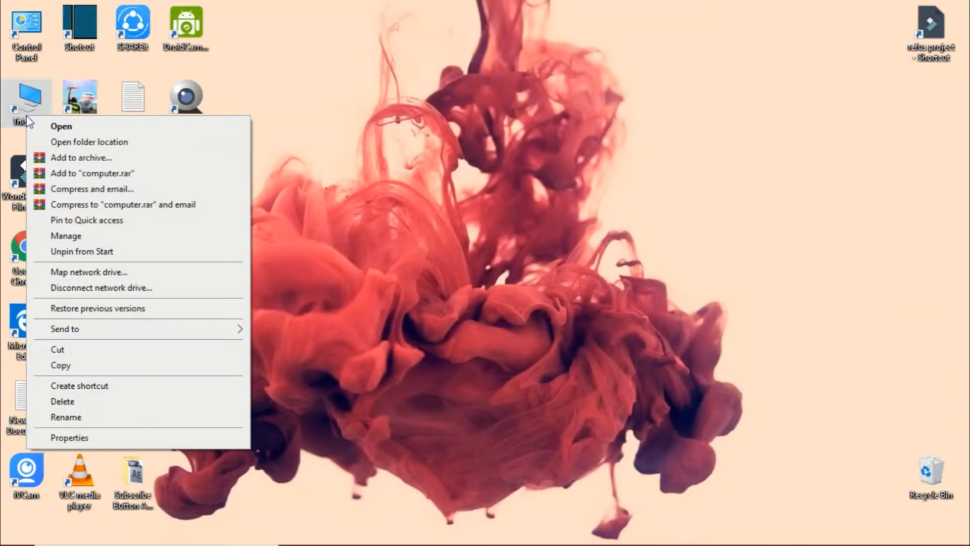
pyautogui.click(75, 238)
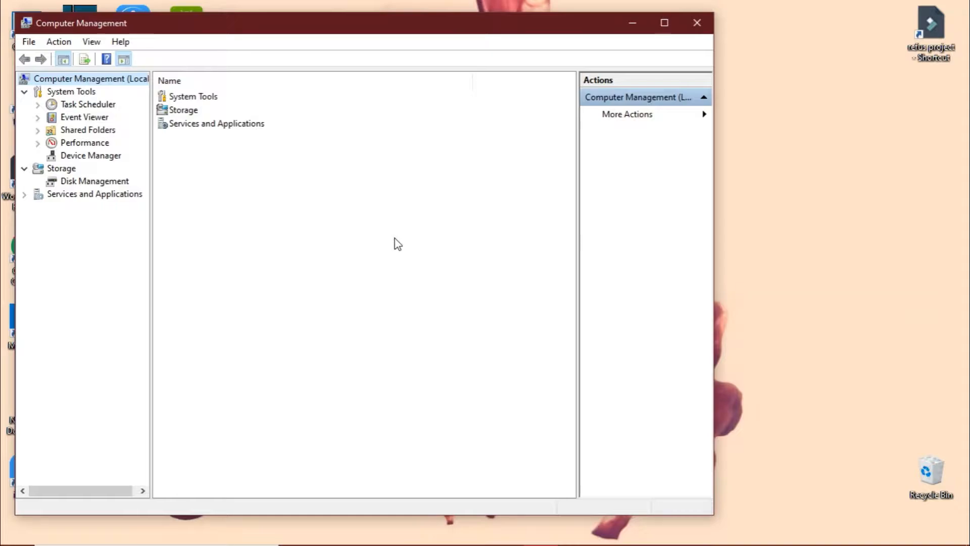
pyautogui.moveTo(346, 29); pyautogui.dragTo(469, 33)
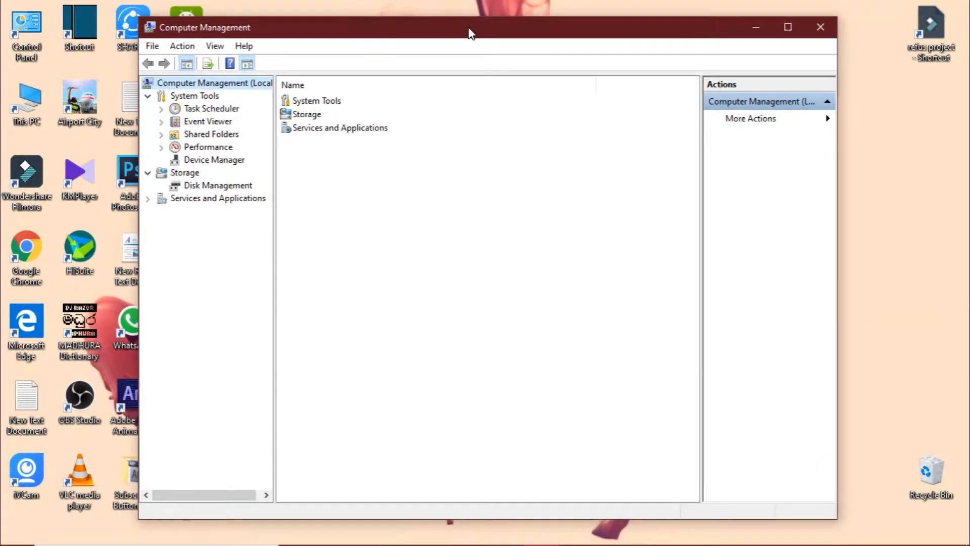
pyautogui.click(207, 160)
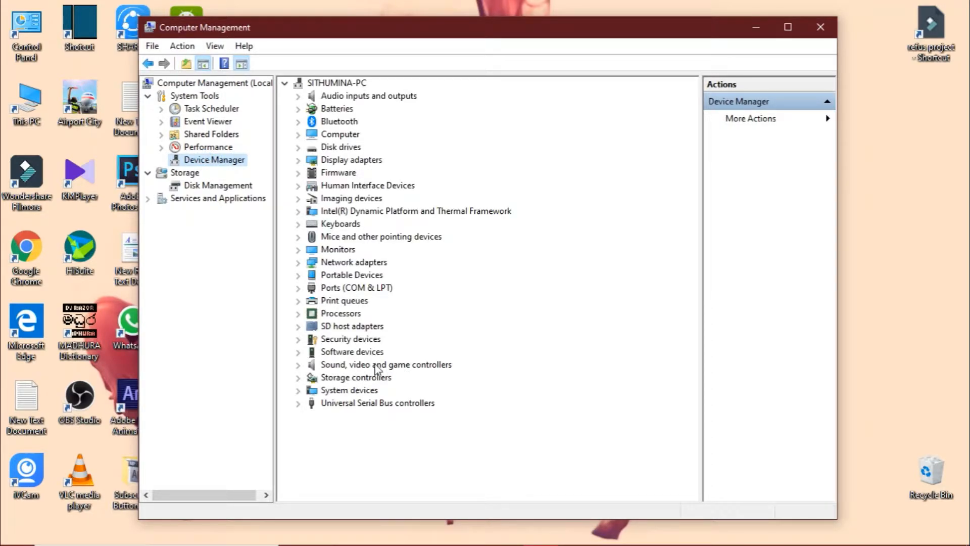
pyautogui.click(298, 365)
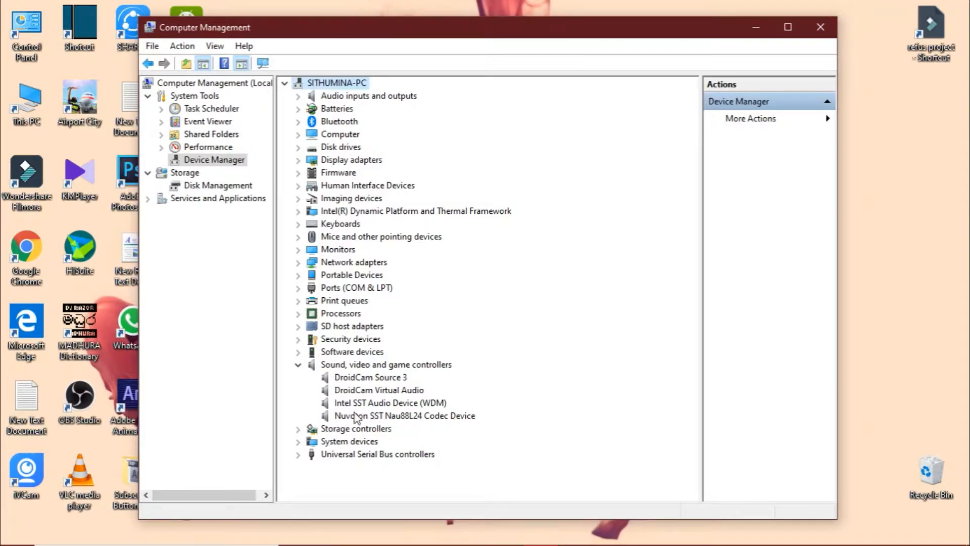
# Update the Intel SST Audio Device (WDM) driver manually, installing the compatible model from the list of drivers available on the computer.
pyautogui.click(352, 404)
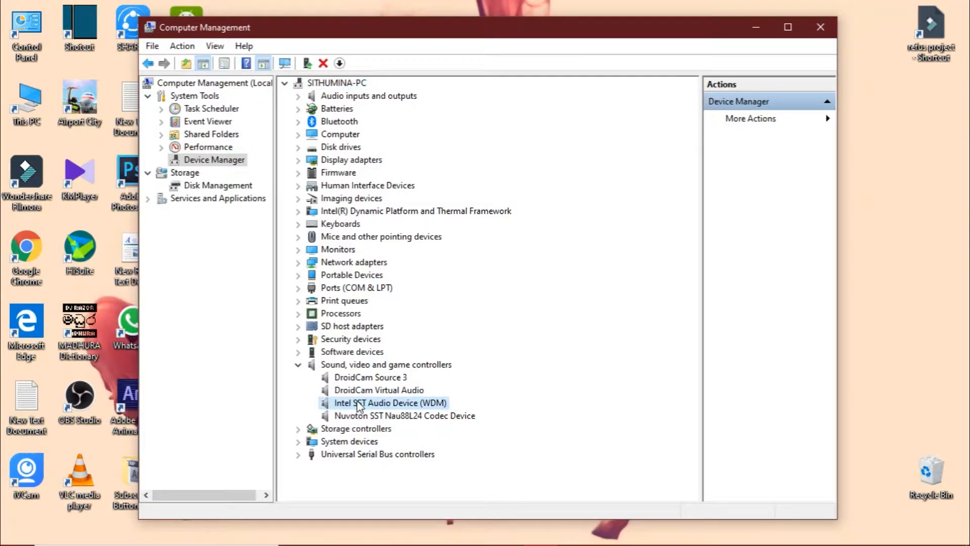
pyautogui.rightClick(358, 406)
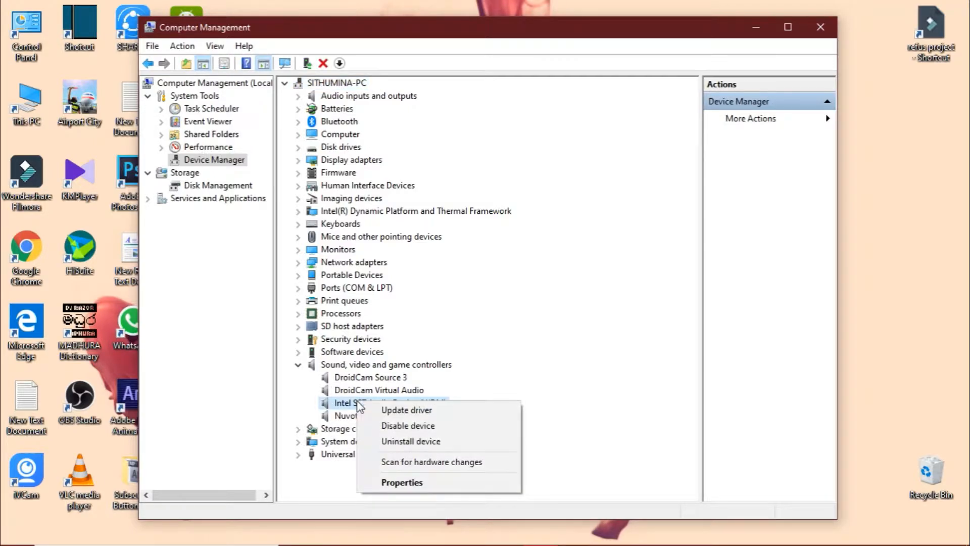
pyautogui.click(401, 412)
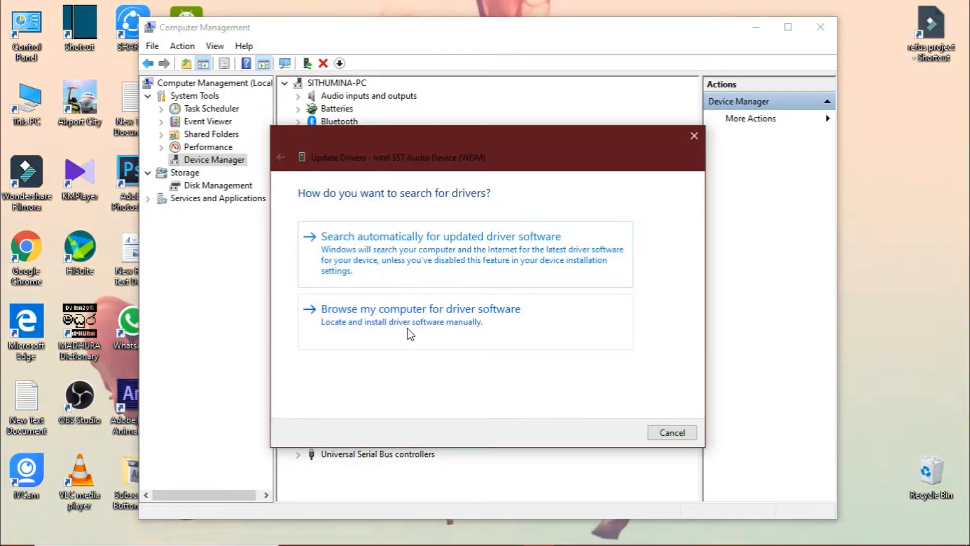
pyautogui.click(401, 321)
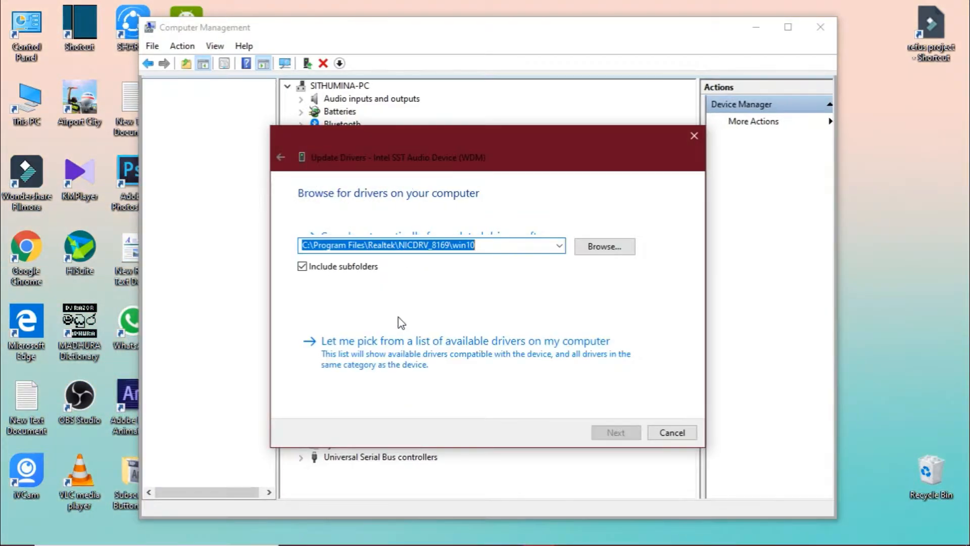
pyautogui.click(386, 354)
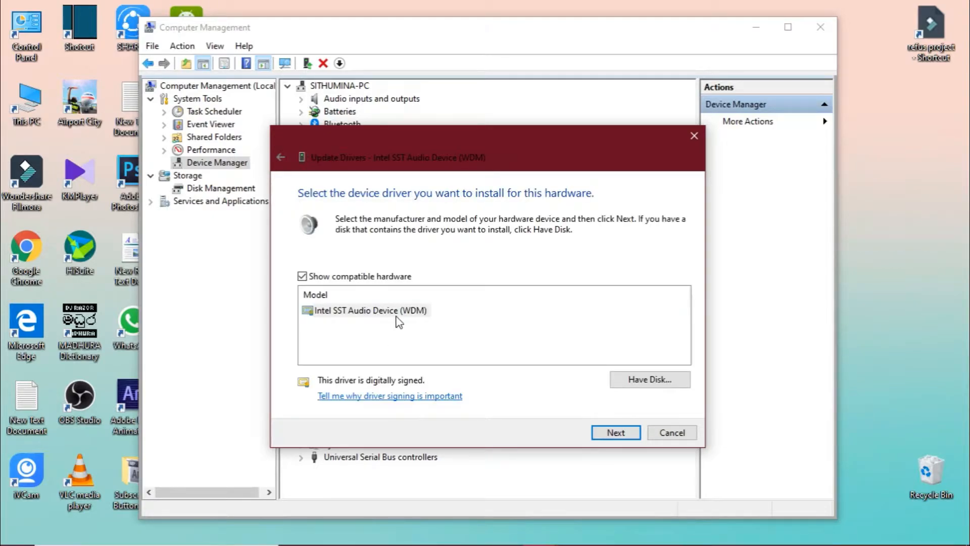
pyautogui.click(615, 431)
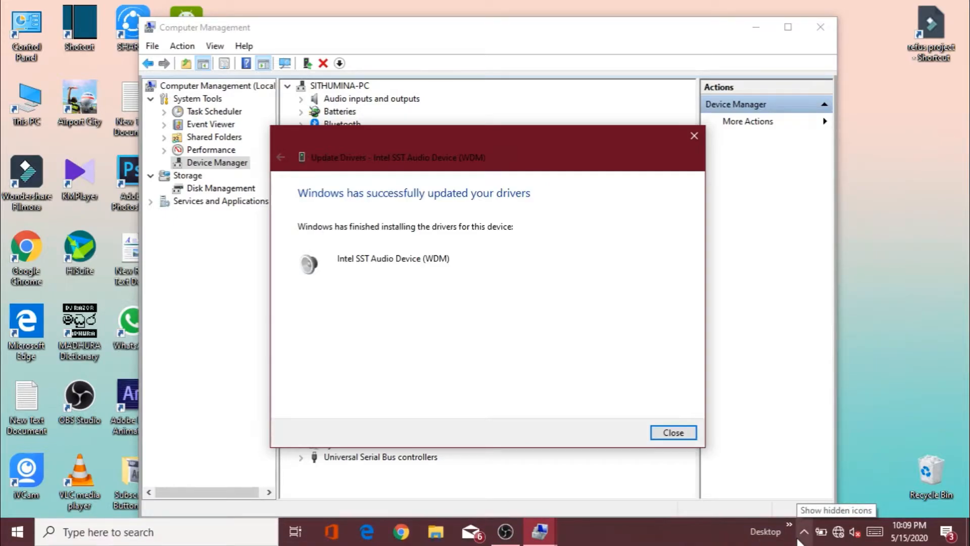
pyautogui.click(677, 435)
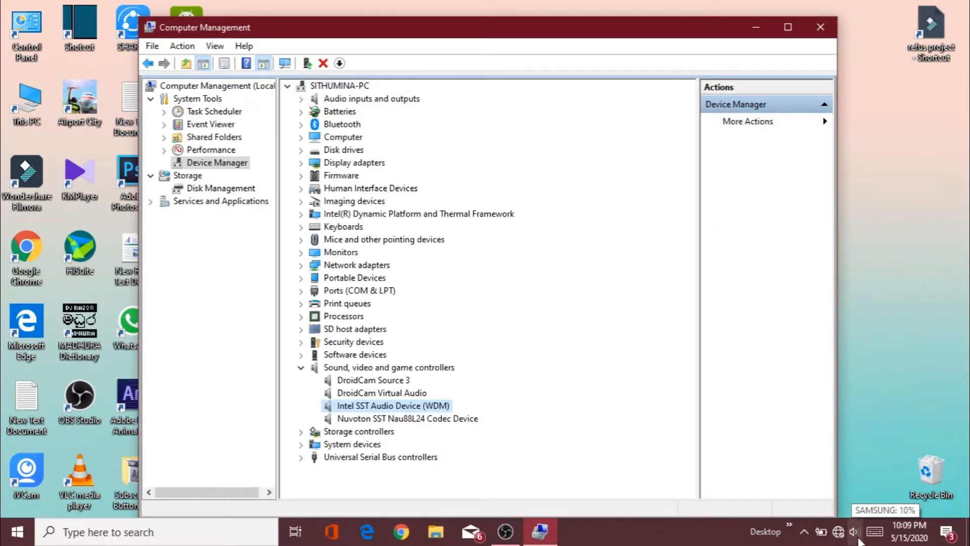
# Set the speaker volume of the Intel SST Audio Device to 16 and return to the device list.
pyautogui.click(858, 539)
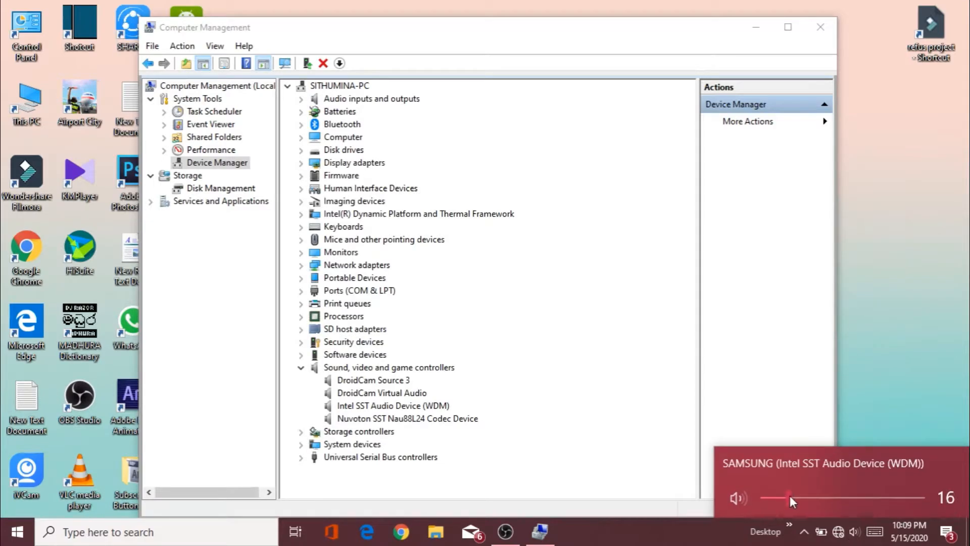
pyautogui.moveTo(791, 495)
pyautogui.mouseDown()
pyautogui.moveTo(817, 498)
pyautogui.moveTo(791, 499)
pyautogui.mouseUp()
pyautogui.click(677, 440)
pyautogui.click(375, 383)
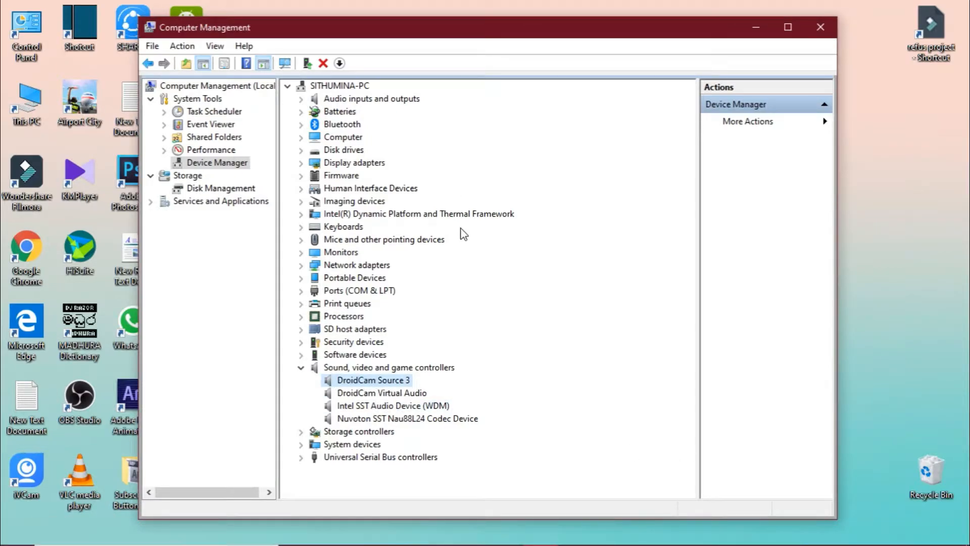
# Close Computer Management and return to the desktop.
pyautogui.click(820, 27)
pyautogui.rightClick(477, 247)
pyautogui.click(510, 285)
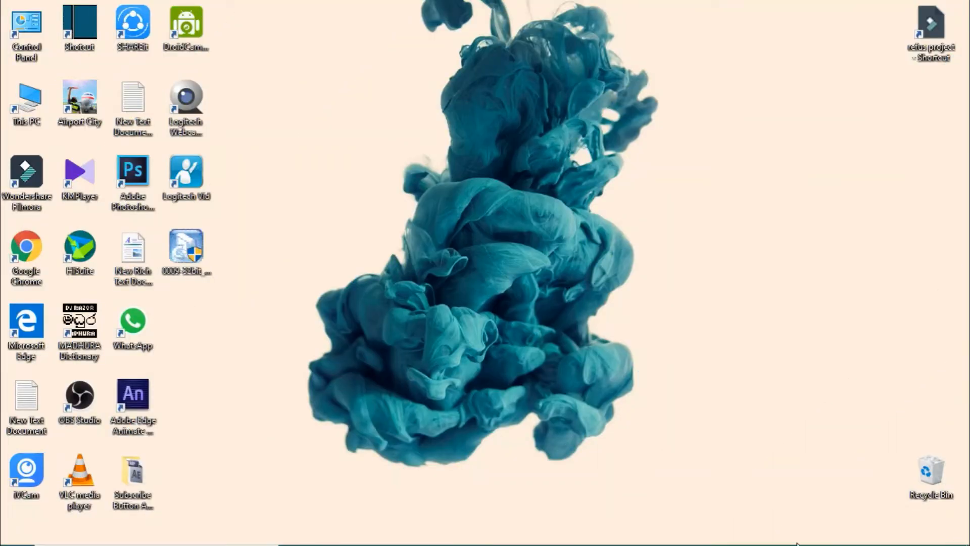
# Connect the computer to the secured Wi-Fi network Alien.
pyautogui.moveTo(797, 544)
pyautogui.click(840, 540)
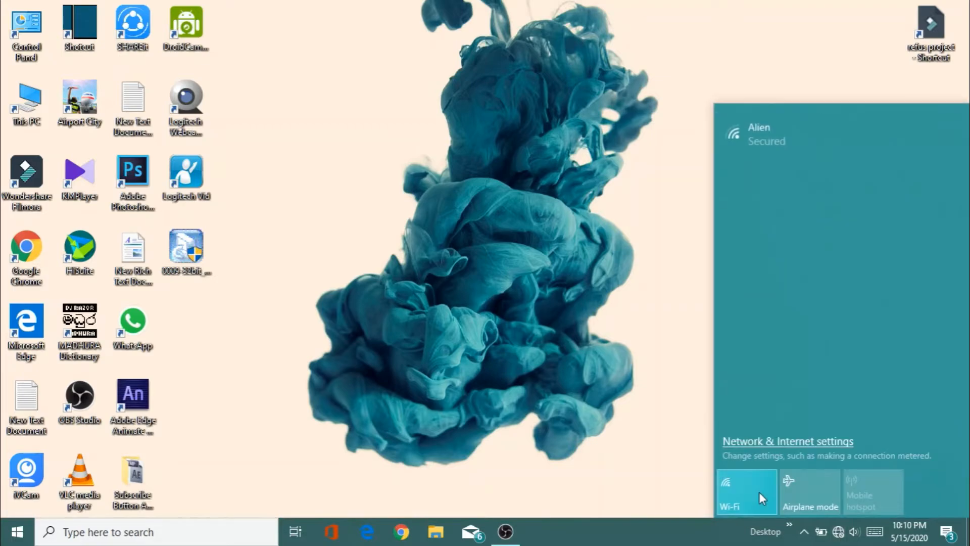
pyautogui.click(796, 147)
pyautogui.click(913, 196)
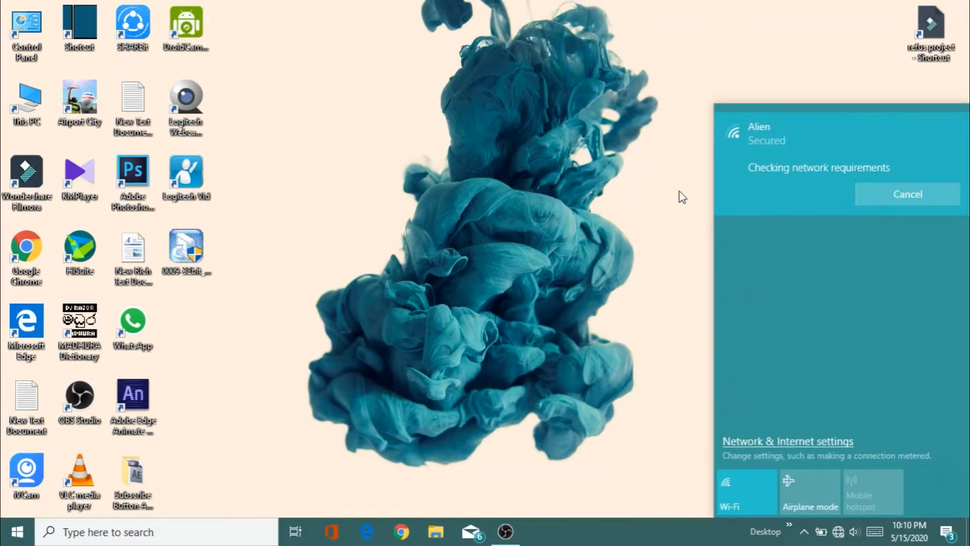
pyautogui.click(596, 203)
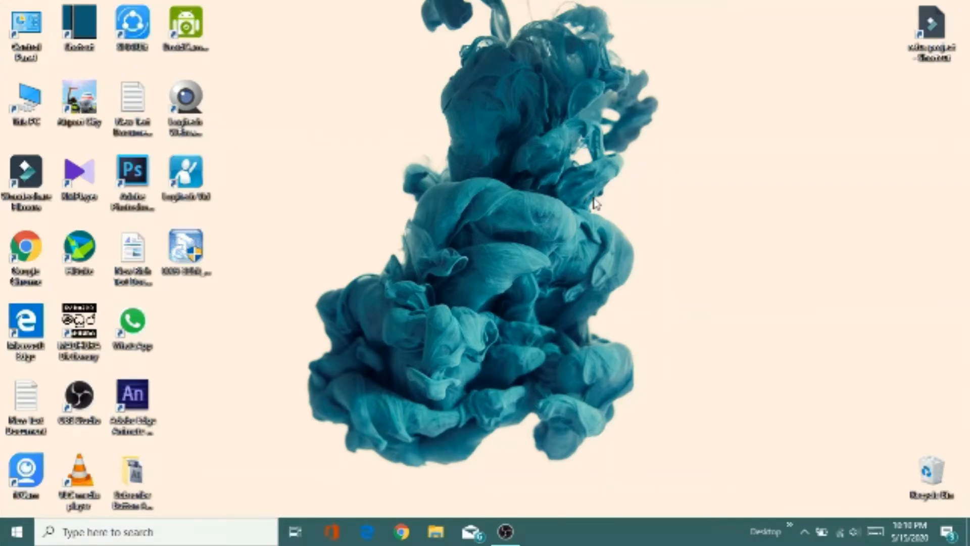
# Open Google Chrome and load the site realtek-download.com.
pyautogui.click(403, 533)
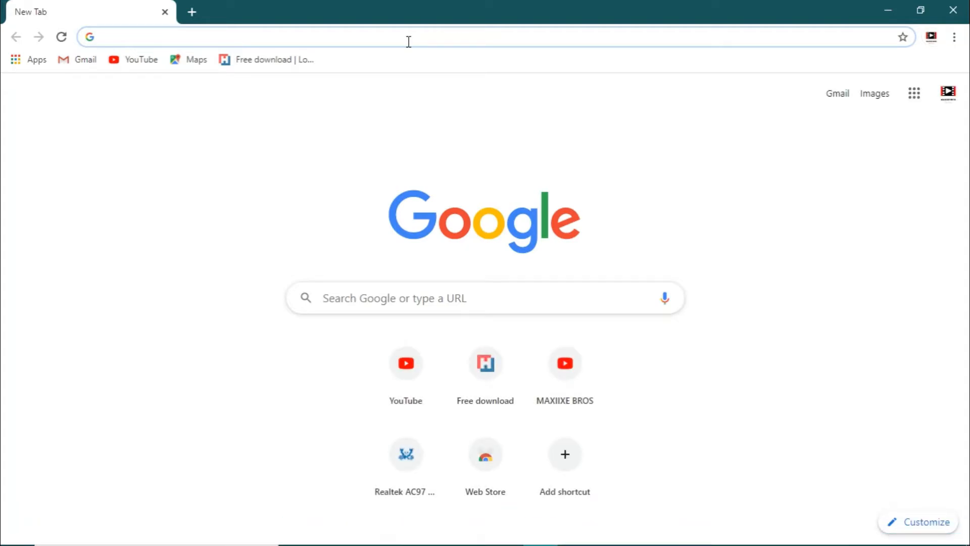
pyautogui.write('re')
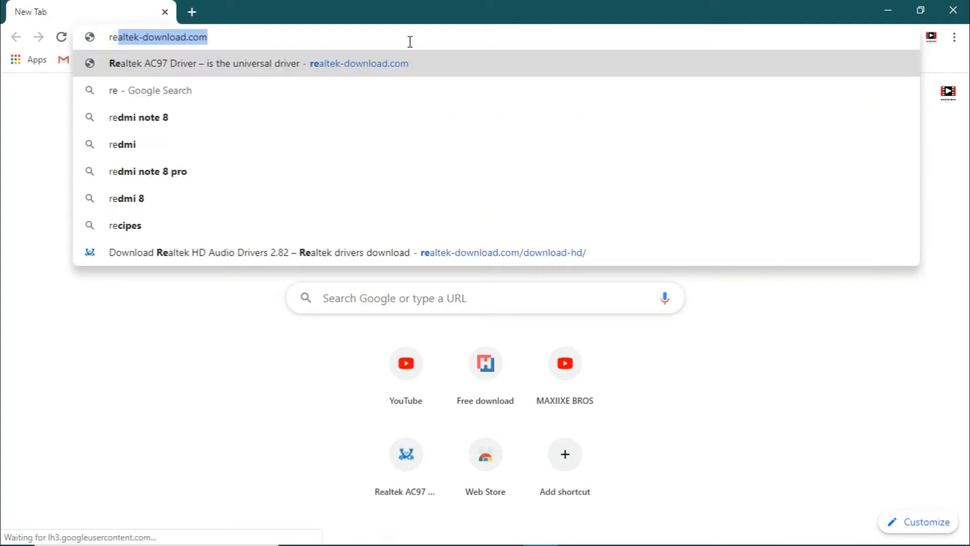
pyautogui.click(410, 42)
pyautogui.moveTo(110, 38); pyautogui.dragTo(253, 39)
pyautogui.click(287, 40)
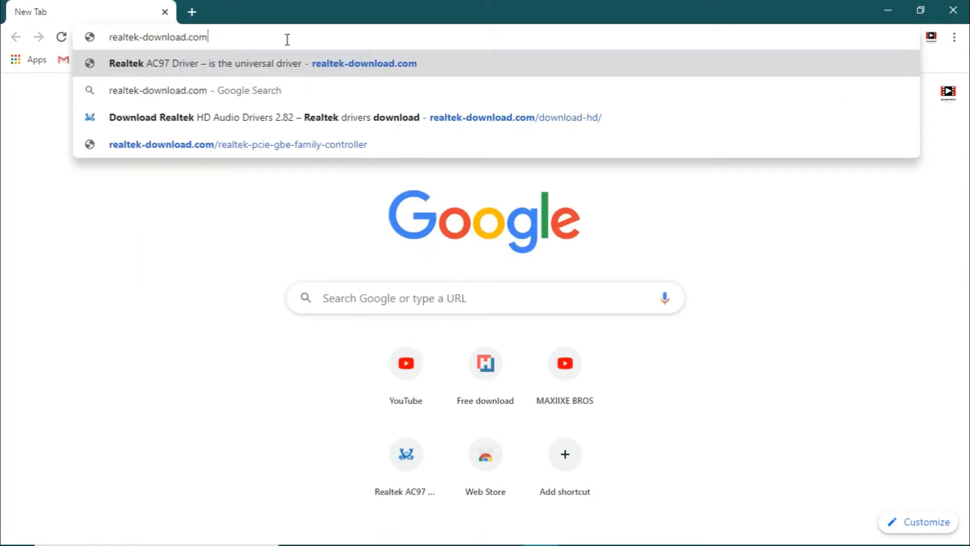
pyautogui.press('Return')
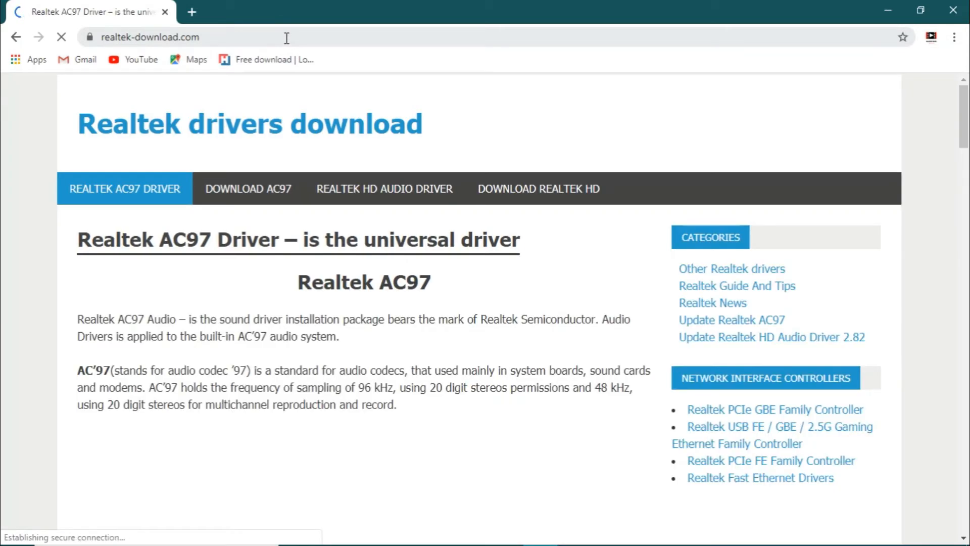
# Download the 32-bit executable of Realtek HD Audio Driver version 2.82 from the site's Realtek HD download page.
pyautogui.click(514, 200)
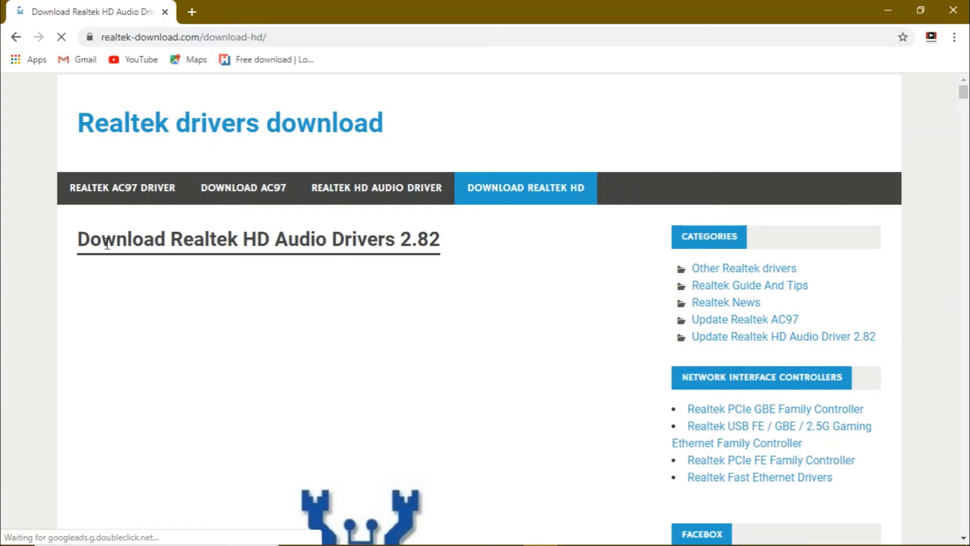
pyautogui.moveTo(78, 245); pyautogui.dragTo(476, 251)
pyautogui.click(451, 250)
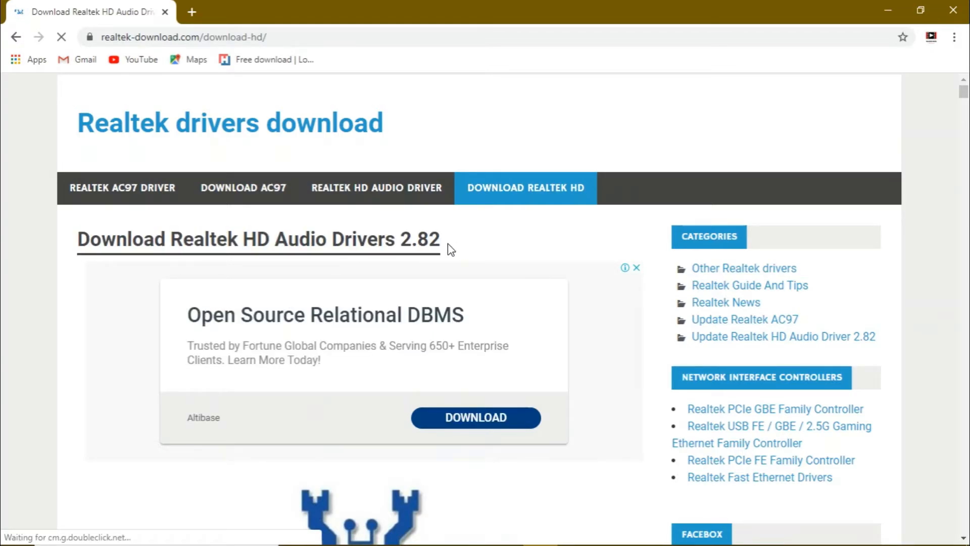
pyautogui.scroll(-10, 447, 246)
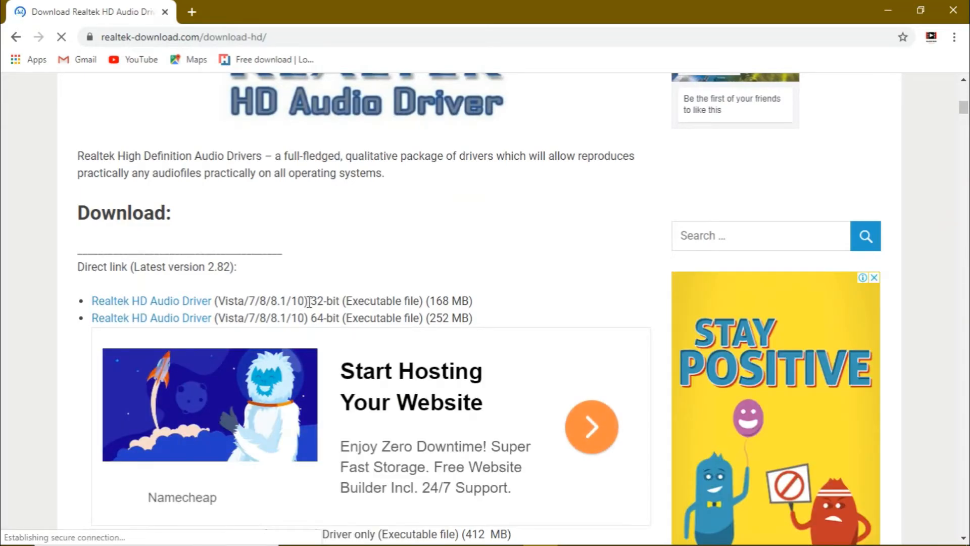
pyautogui.moveTo(311, 301); pyautogui.dragTo(339, 318)
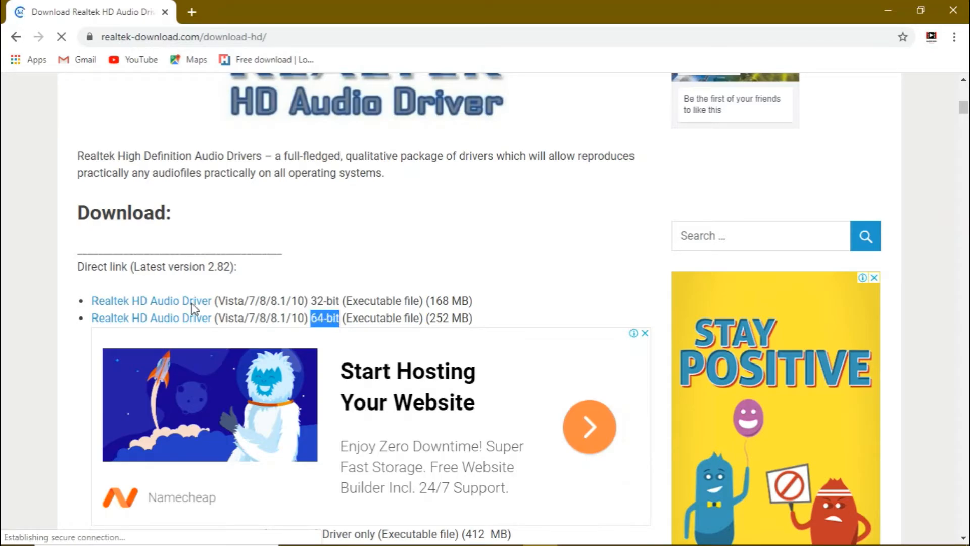
pyautogui.scroll(-3, 280, 188)
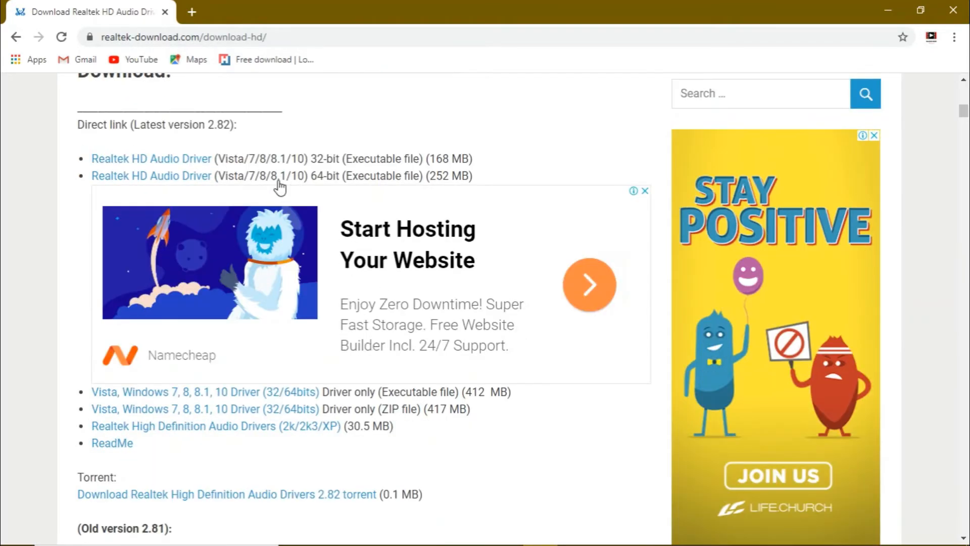
pyautogui.click(145, 160)
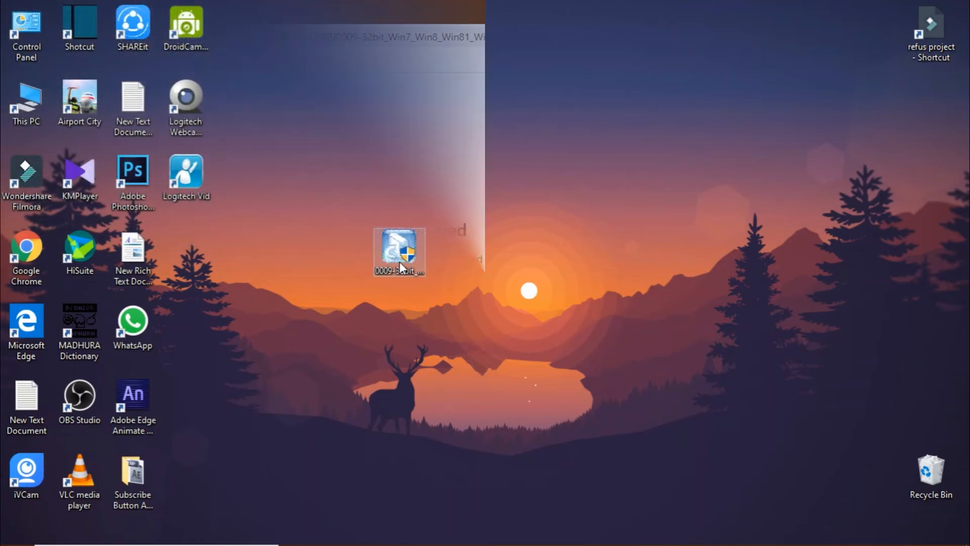
# Select the downloaded 32-bit Realtek driver installer on the desktop.
pyautogui.click(400, 264)
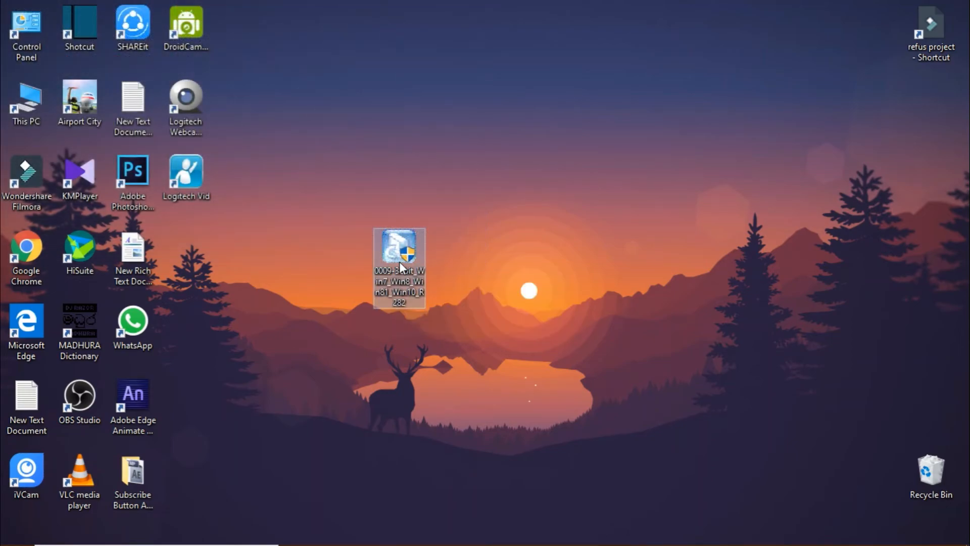